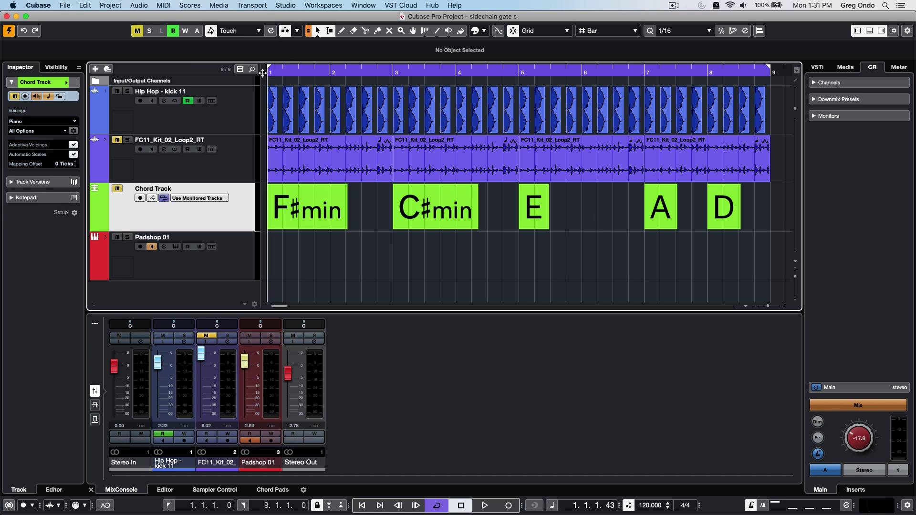
Step: Play the project and unmute the FC11_Kit_02_Loop2_RT drum loop to hear kick, loop and chords
key(space)
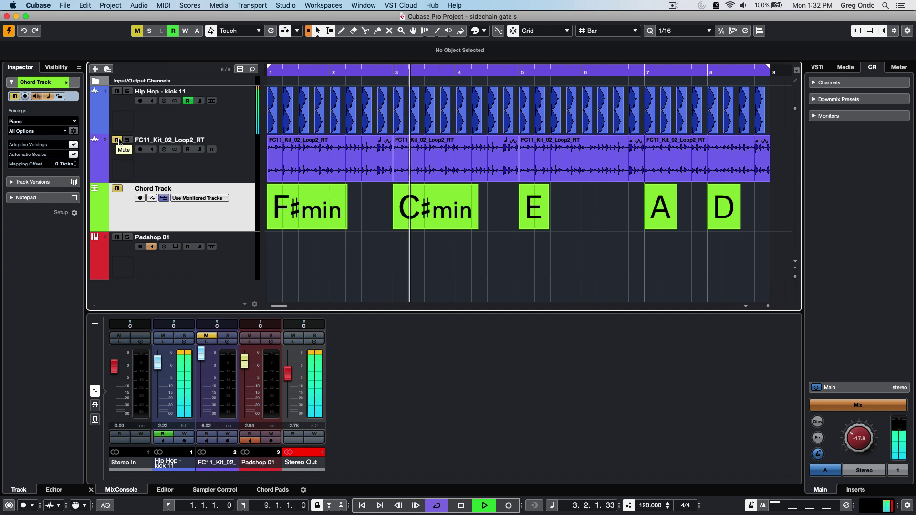
click(117, 140)
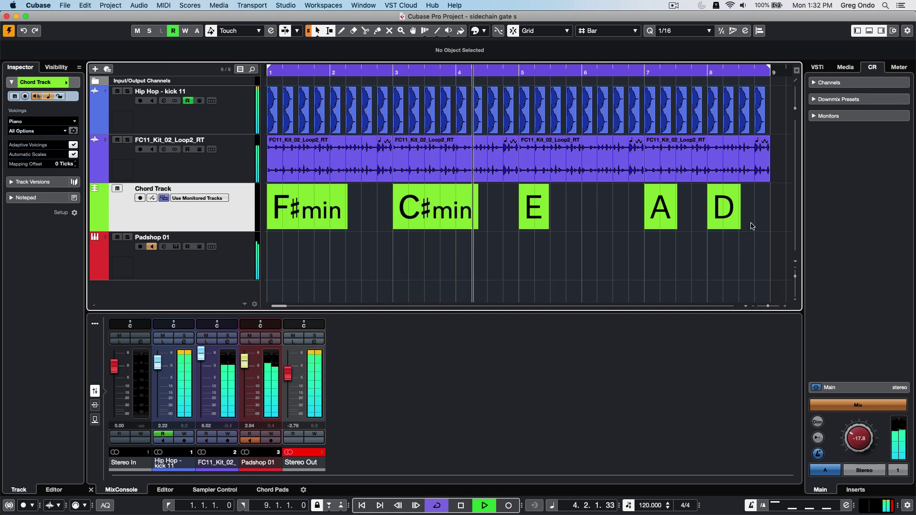
Step: Stop playback, copy the F#min–C#min–E–A–D chord events onto Padshop 01, and select that track
key(space)
drag(752, 224, 319, 265)
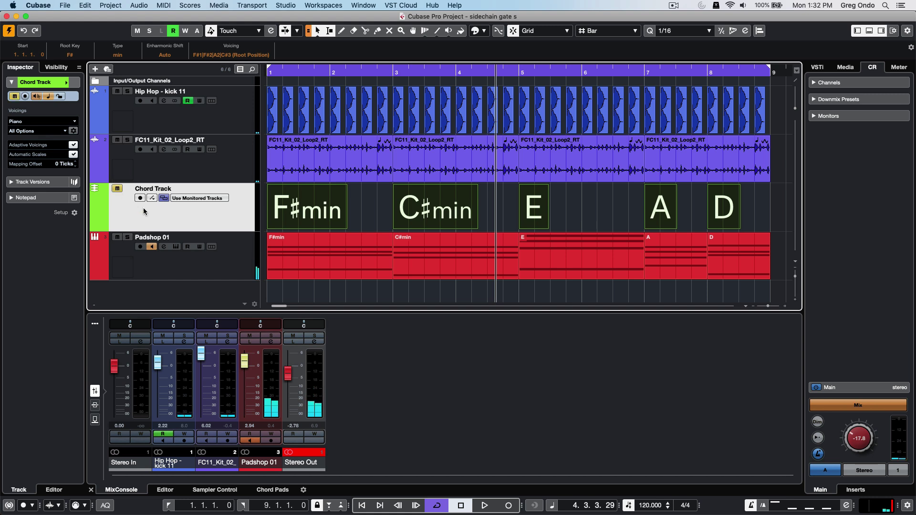
click(242, 268)
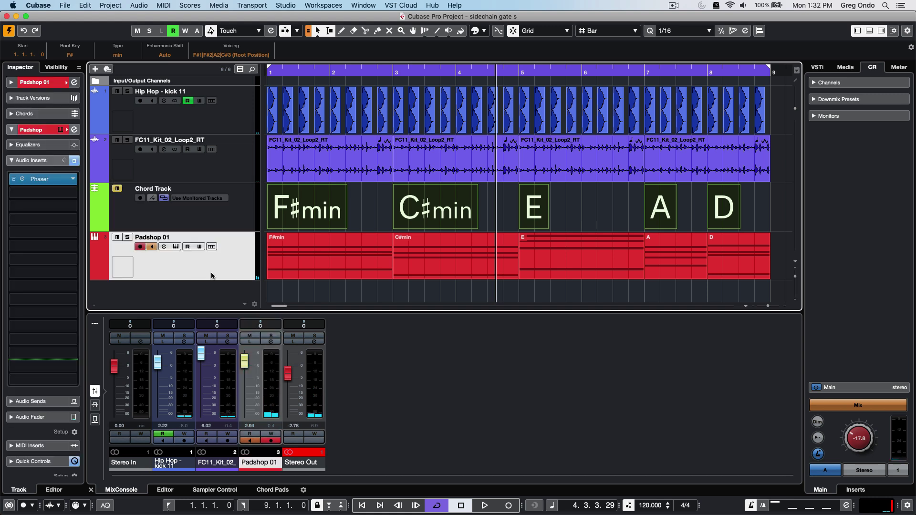
Step: Load a Noise Gate into the gate module of Padshop 01's channel strip
click(74, 84)
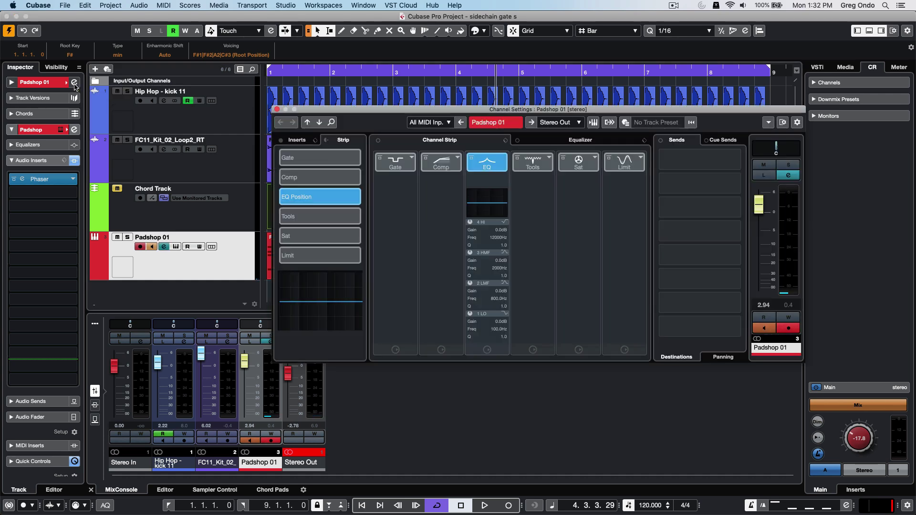
click(560, 141)
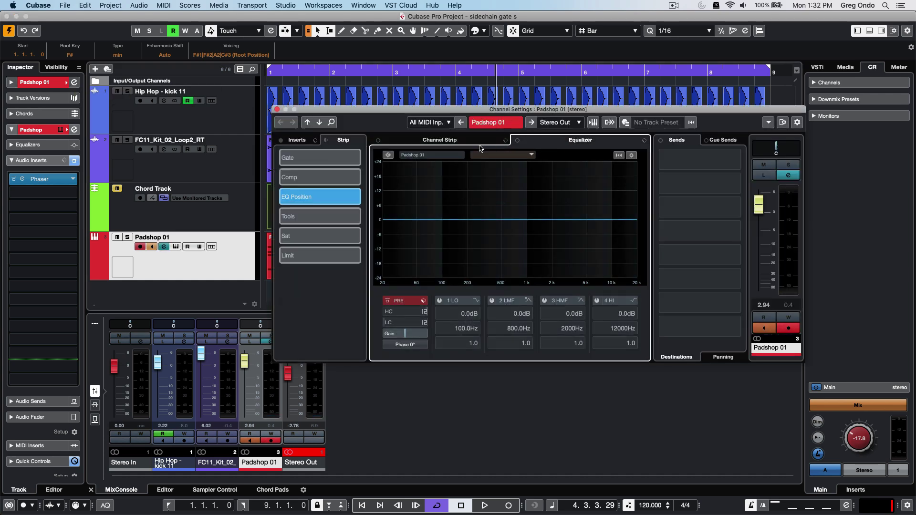
click(456, 142)
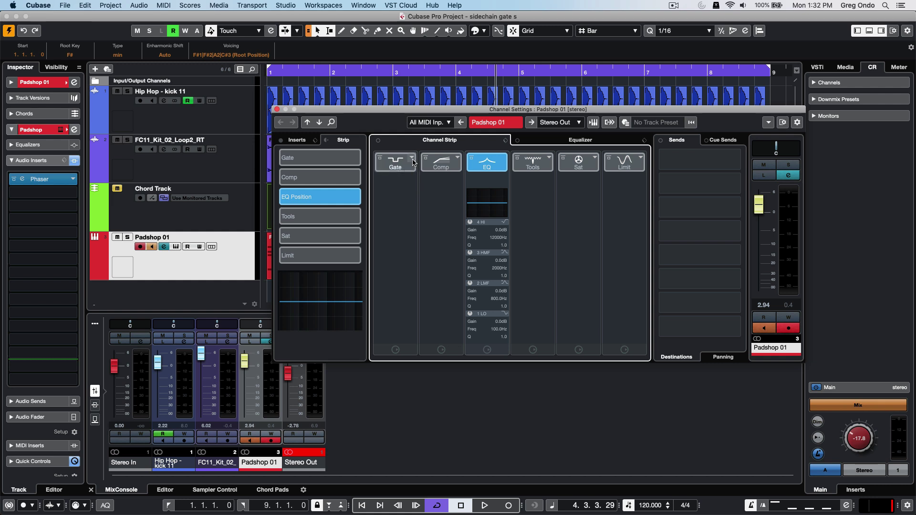
click(412, 160)
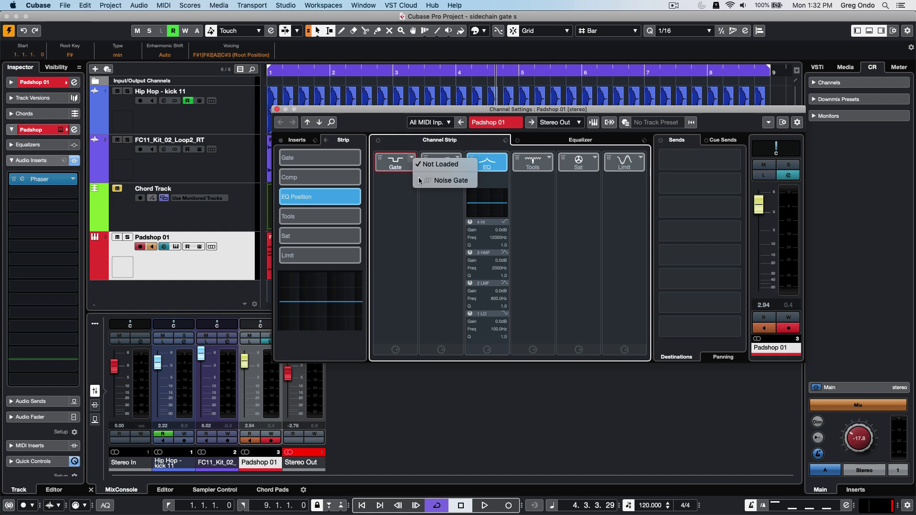
click(420, 180)
mouse_move(407, 230)
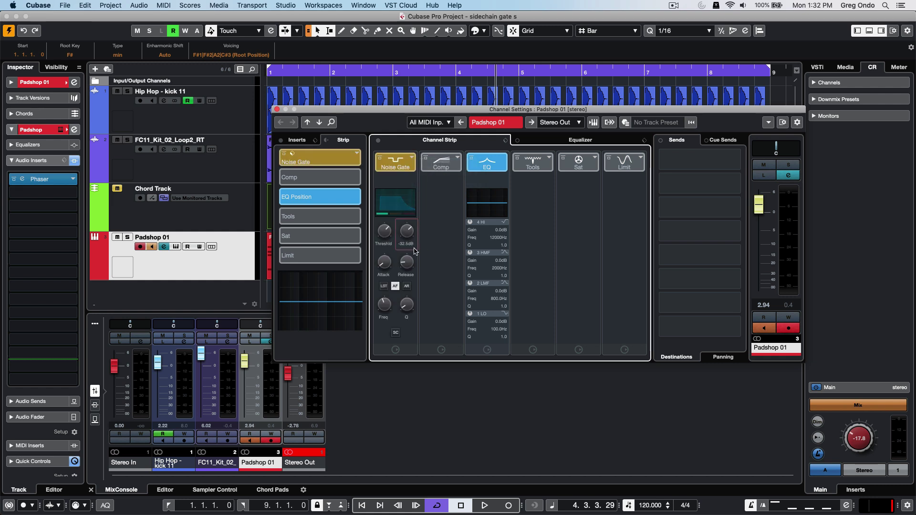
mouse_move(409, 262)
Step: Route Hip Hop - kick 11's Send 1 to Padshop 01's gate side-chain, enabled at 2.64
click(307, 122)
click(308, 123)
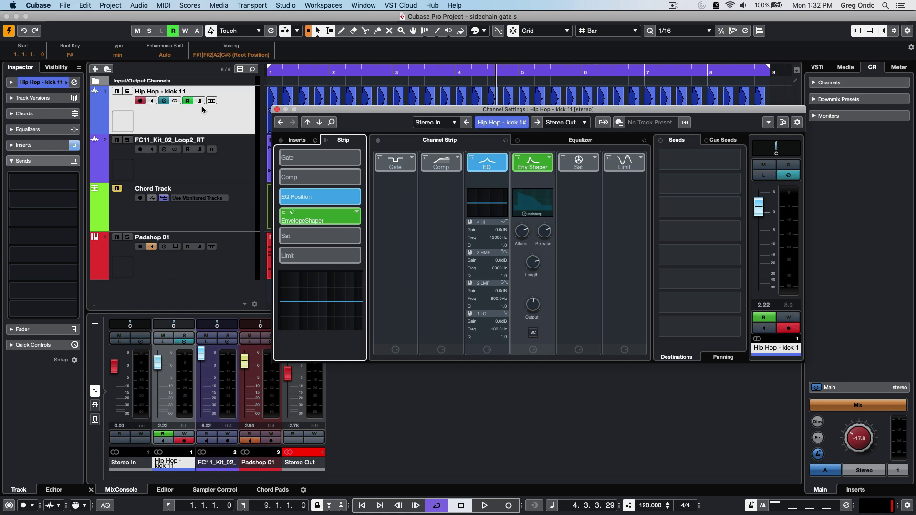
click(734, 160)
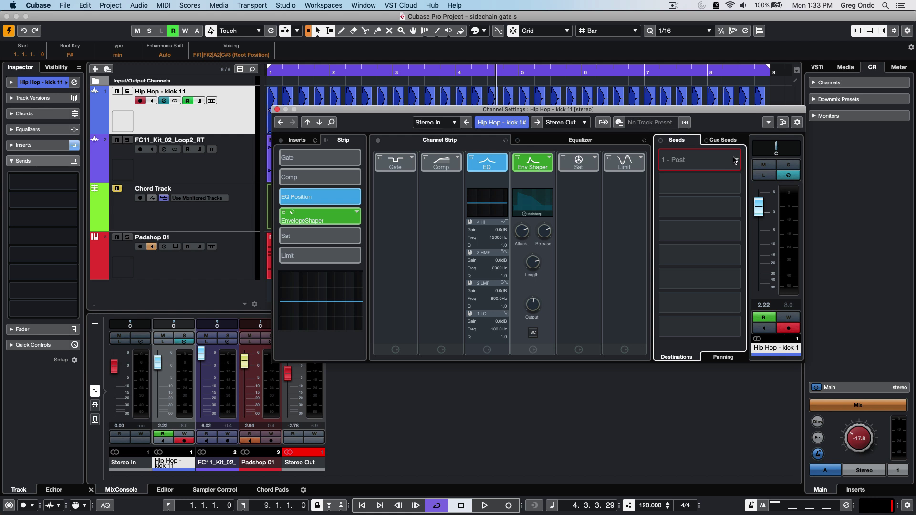
click(734, 160)
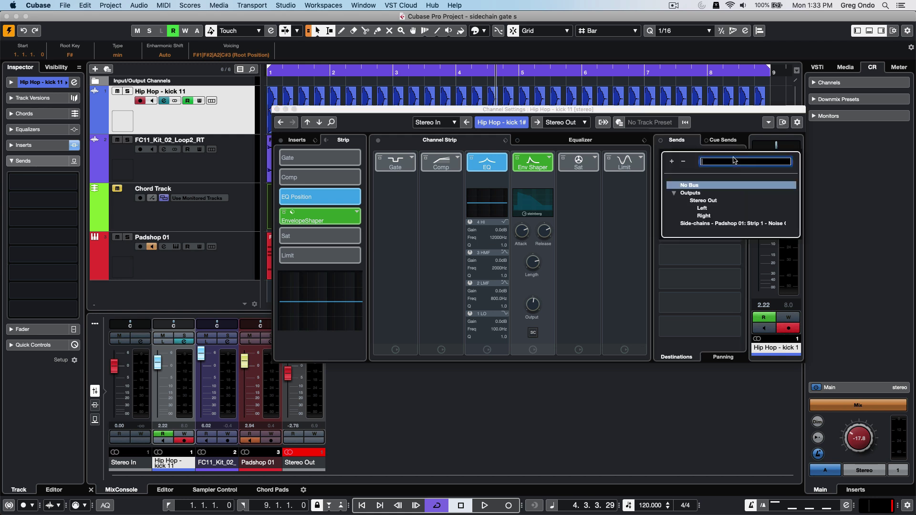
click(693, 227)
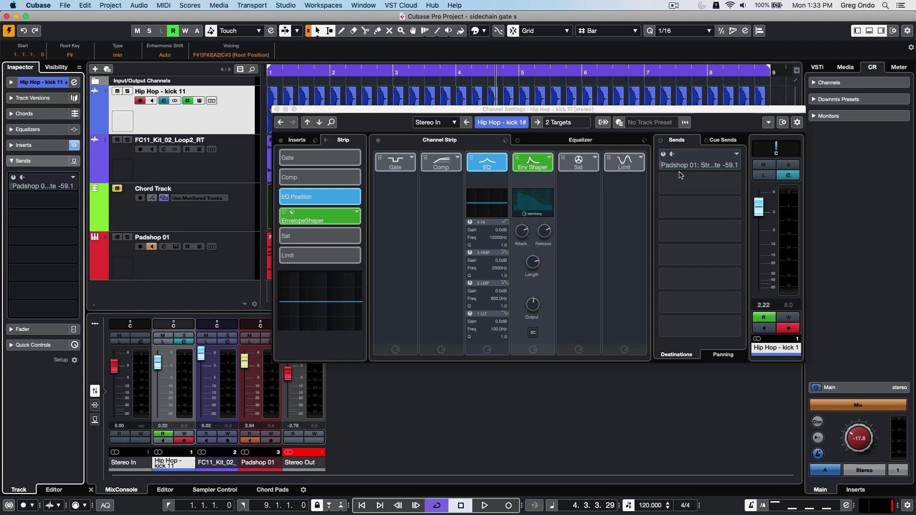
click(659, 159)
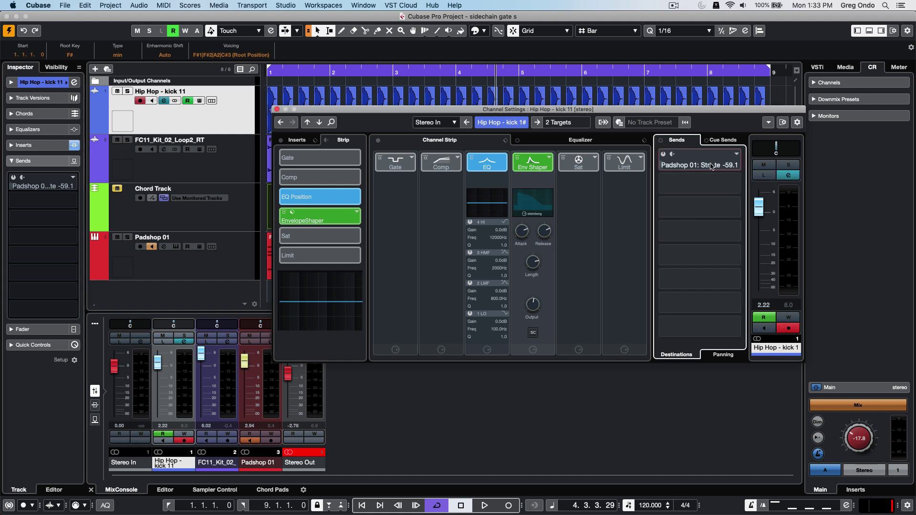
click(662, 155)
drag(666, 168, 747, 169)
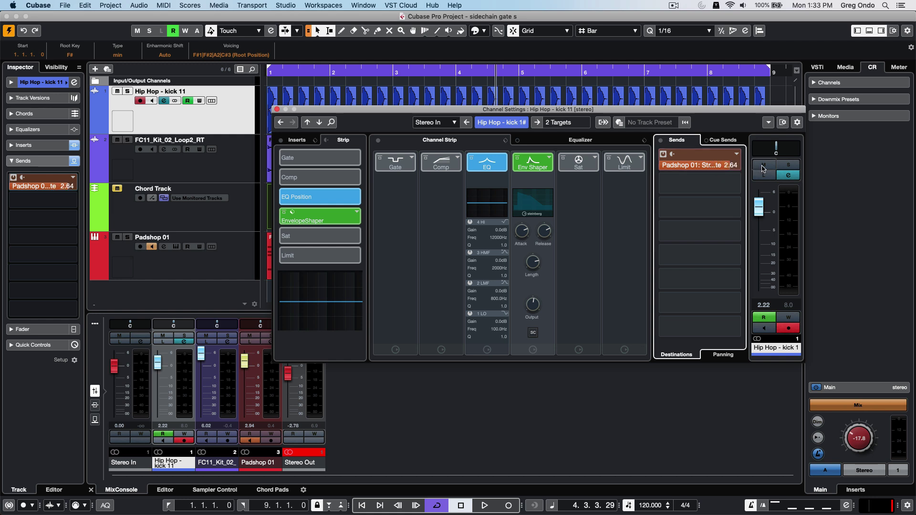
Step: Play the project from the start to hear the kick-gated pad, then stop
click(280, 70)
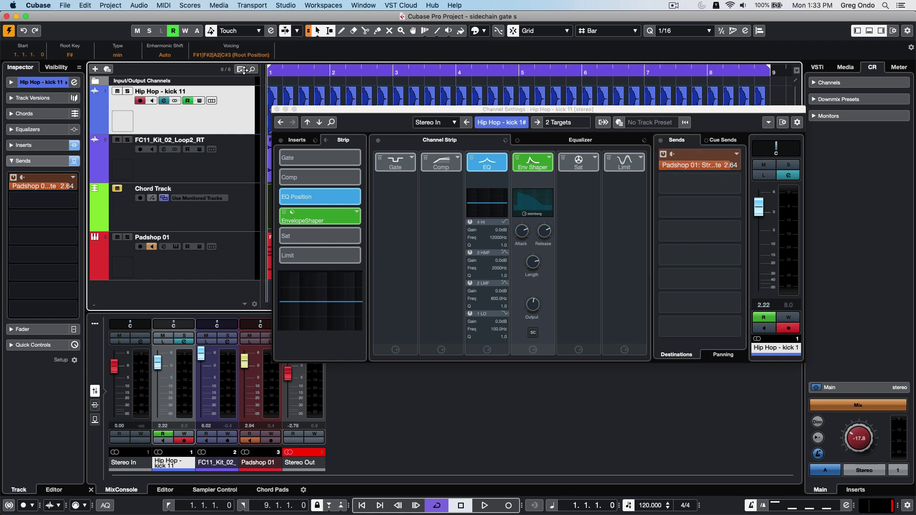
key(space)
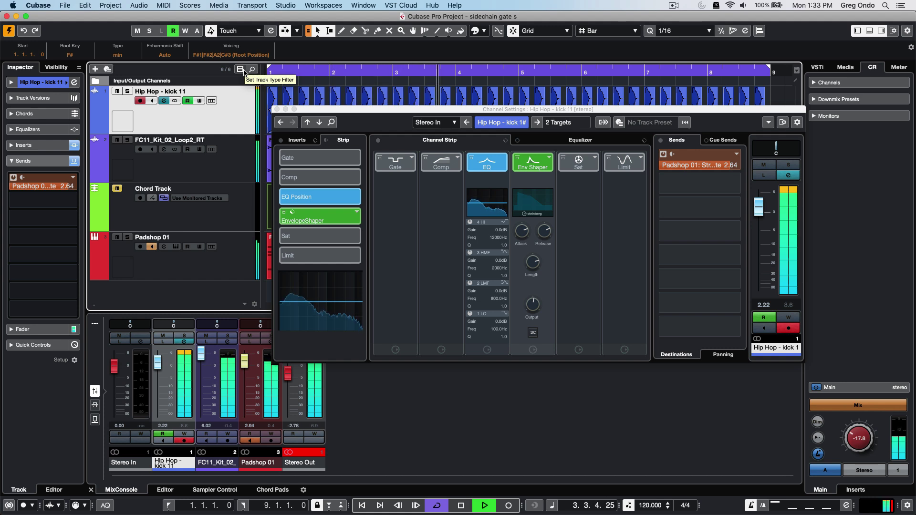
key(space)
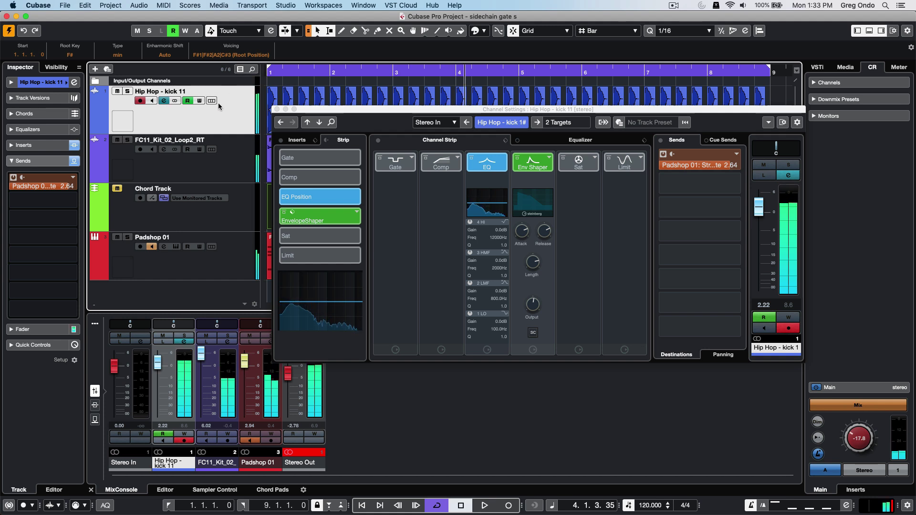
Step: Disable the kick's side-chain send and send the drum loop to Padshop 01's gate side-chain at 2.35
click(663, 154)
click(240, 171)
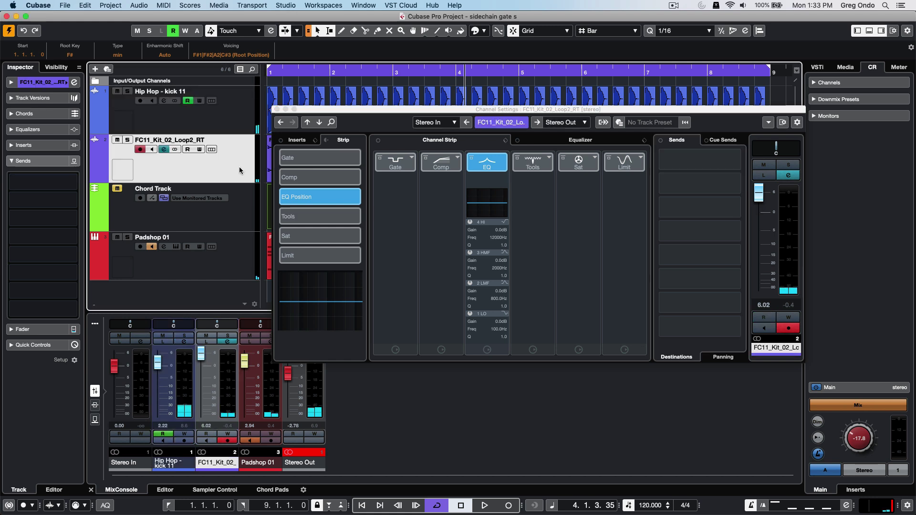
click(729, 161)
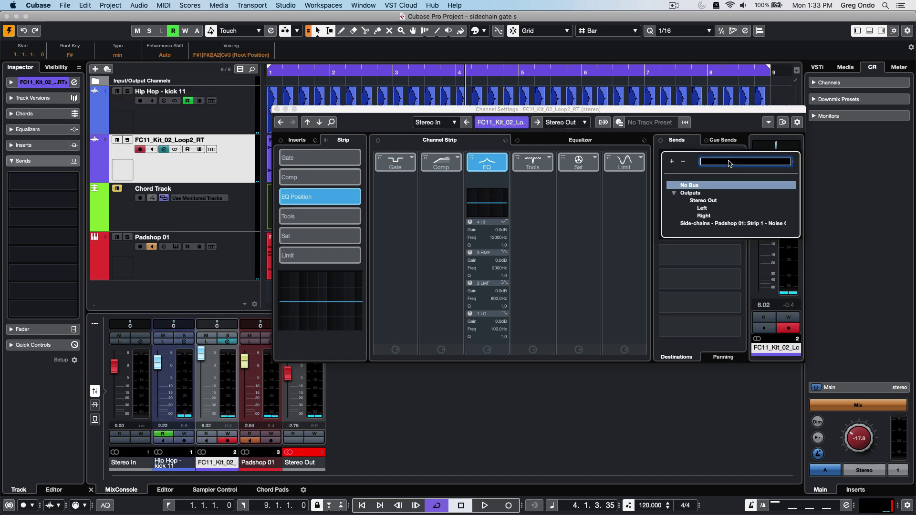
click(697, 223)
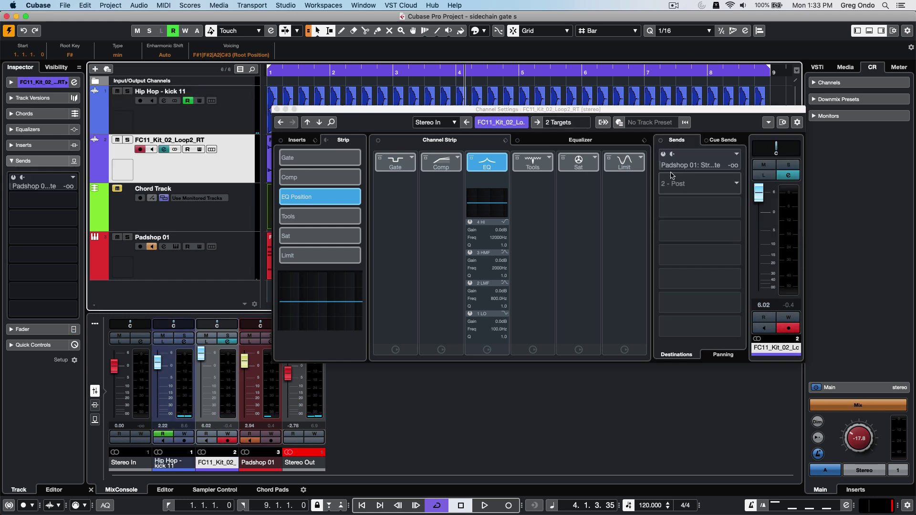
click(664, 156)
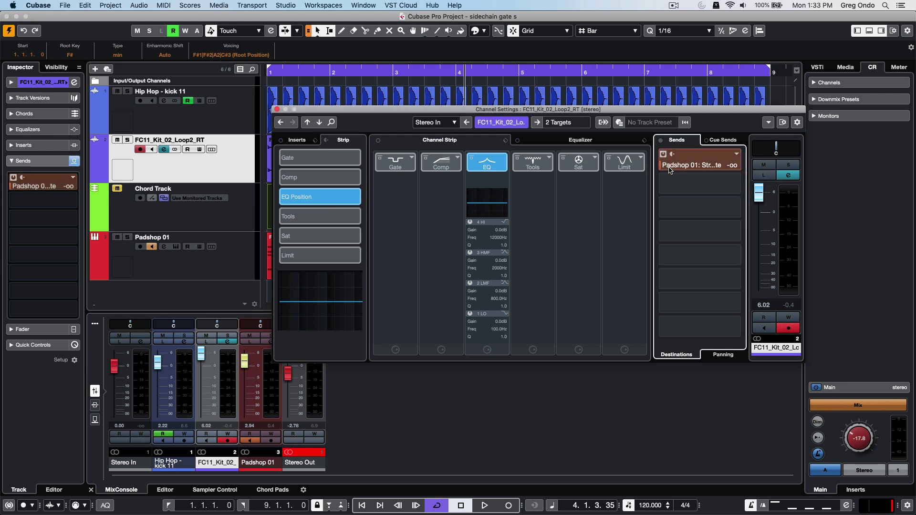
drag(670, 169, 756, 163)
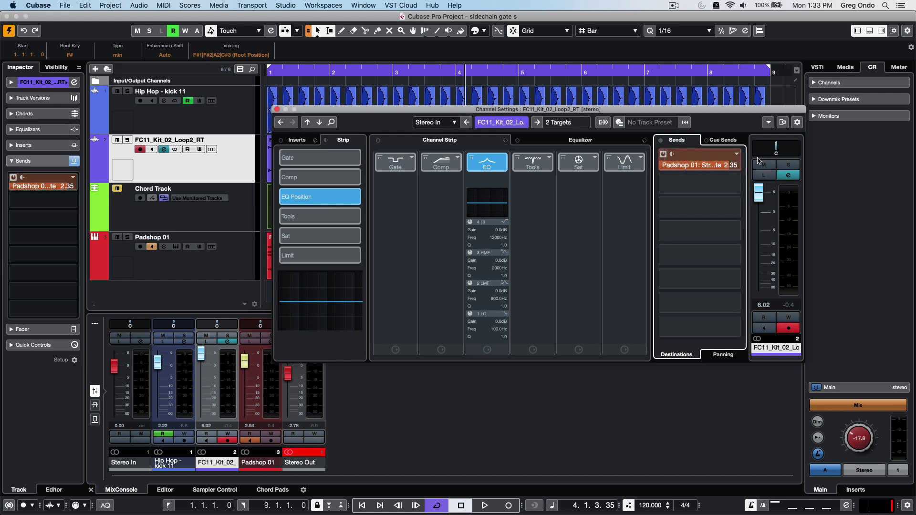
Step: Audition the drum-loop gating from bar 1, comparing it with the kick channel
key(space)
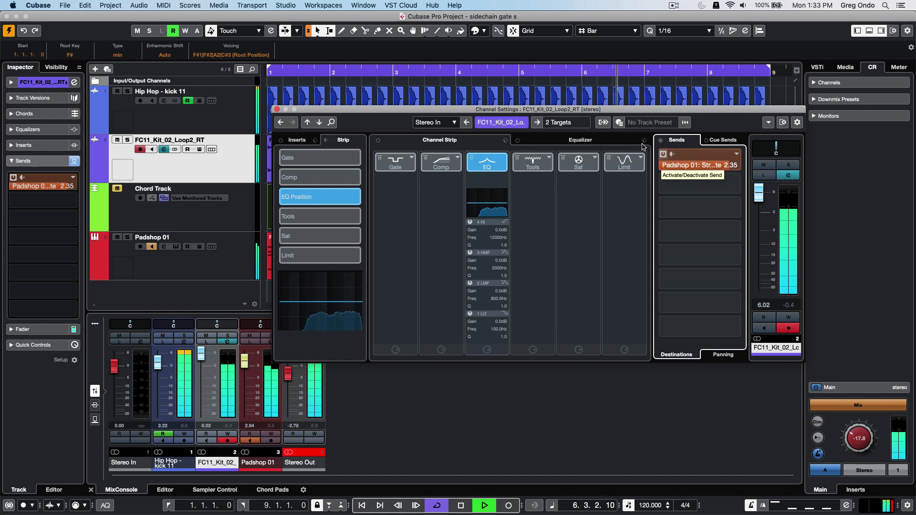
key(space)
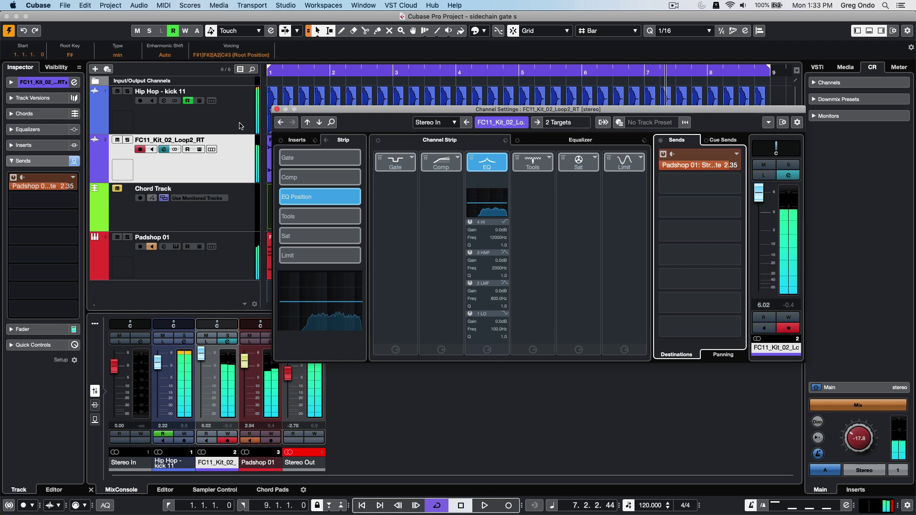
click(240, 126)
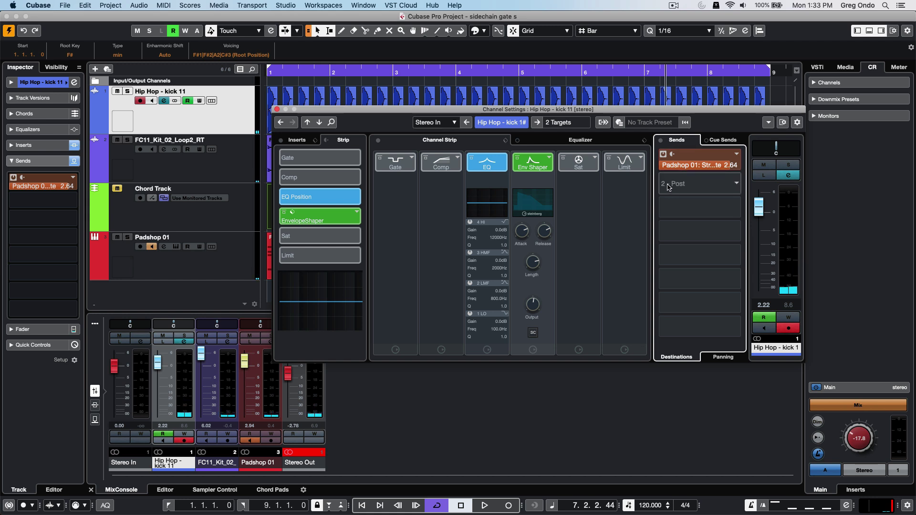
click(286, 74)
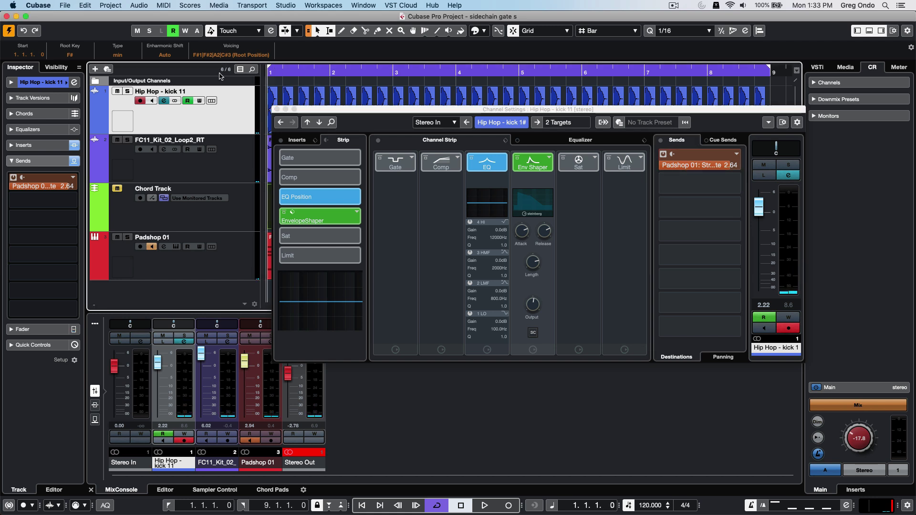
key(space)
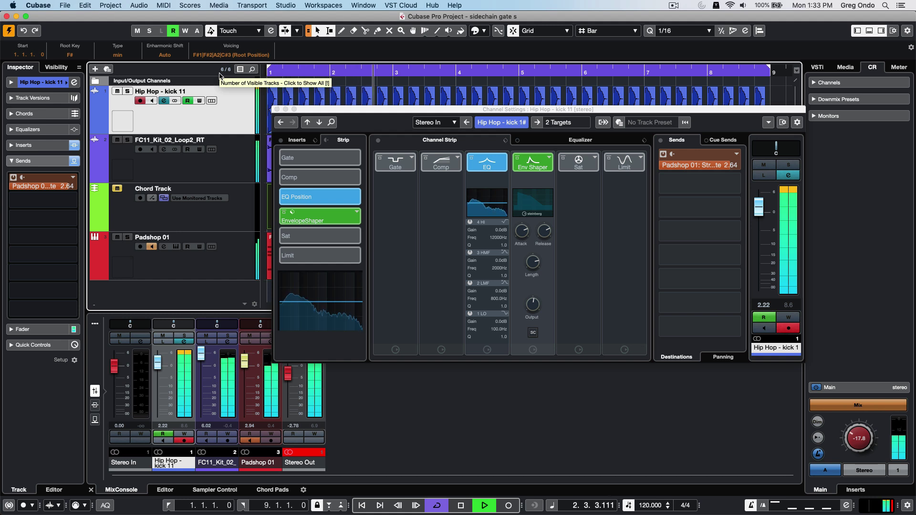
click(318, 125)
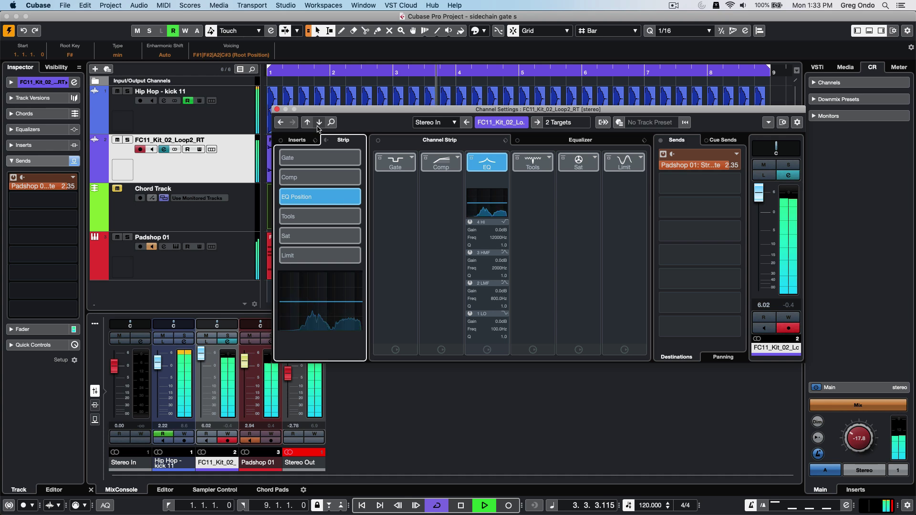
key(space)
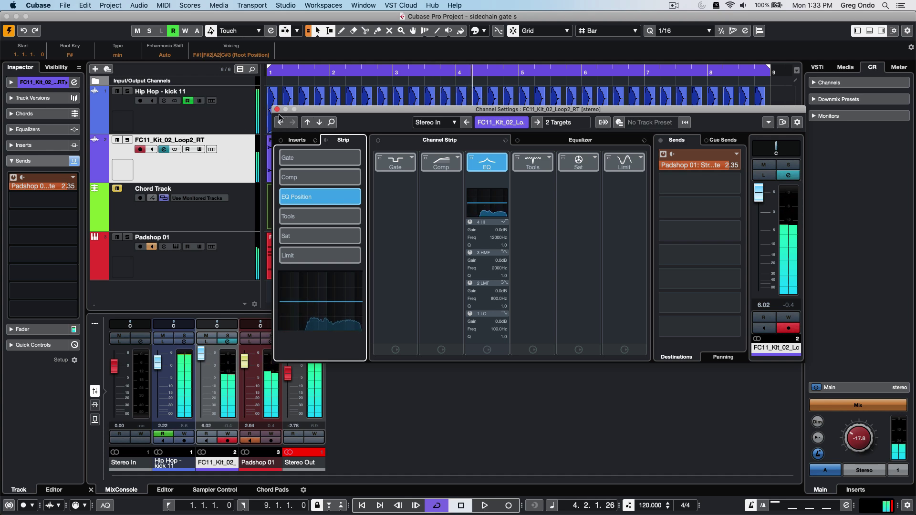
Step: Close the channel settings and show the drum loop's Padshop send Level automation lane
click(277, 110)
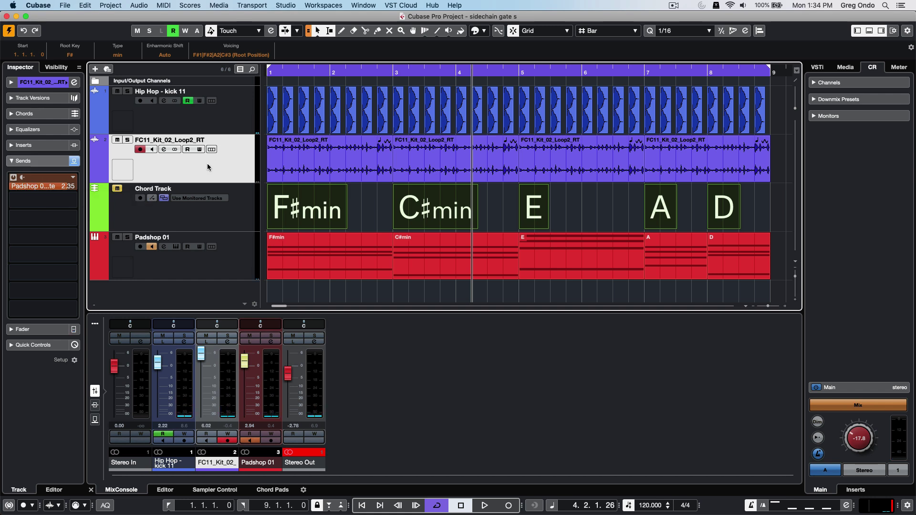
right_click(33, 189)
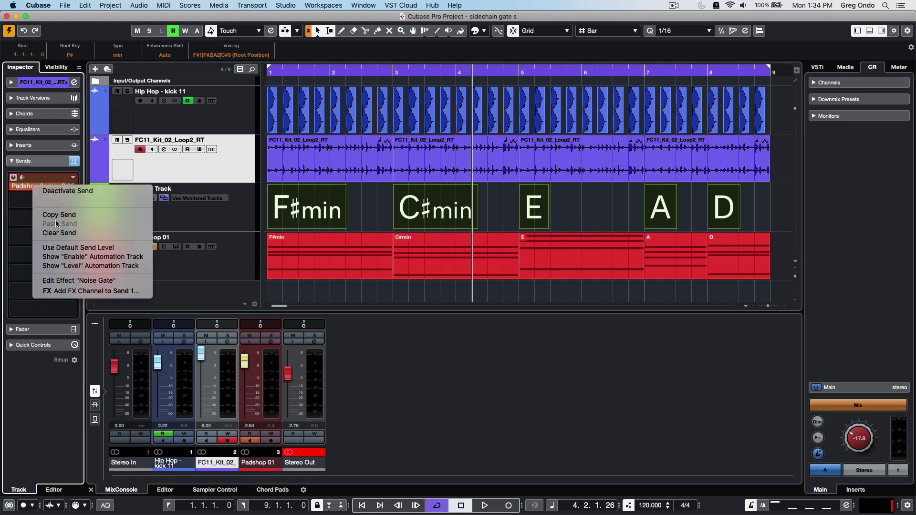
click(94, 269)
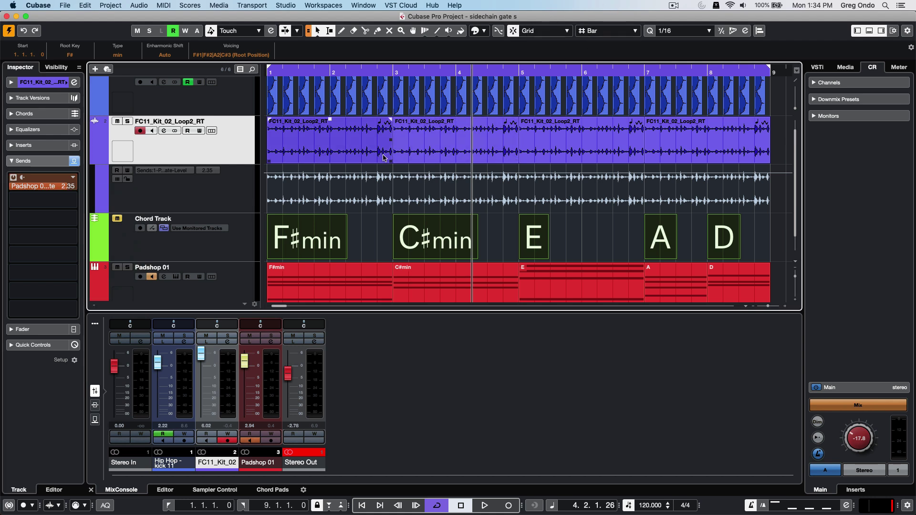
Step: With range selections, set the send level to -40.6 in bar 1 and 6.02 in bar 2
click(329, 177)
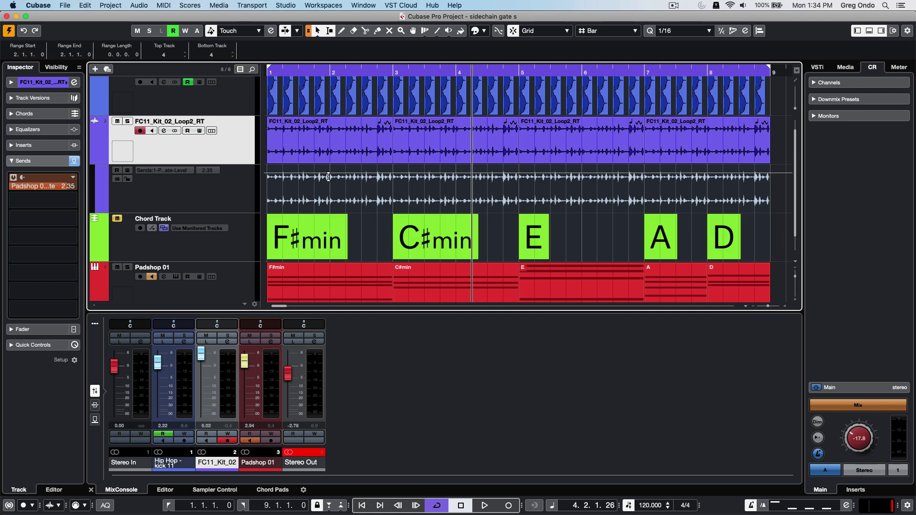
drag(328, 177, 298, 282)
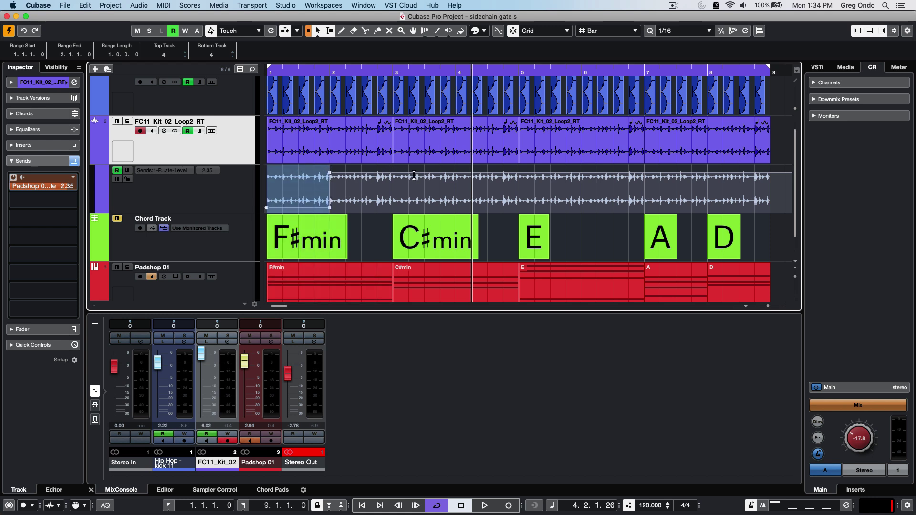
click(392, 177)
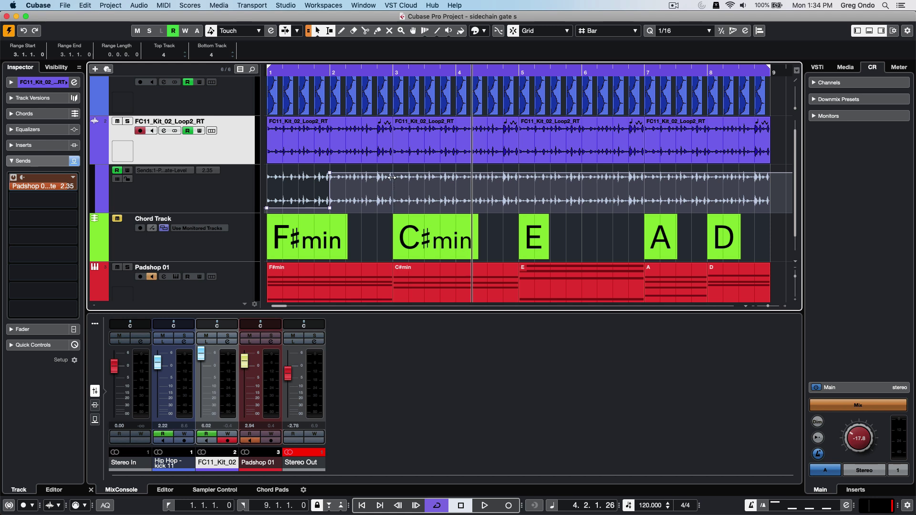
drag(390, 178, 361, 163)
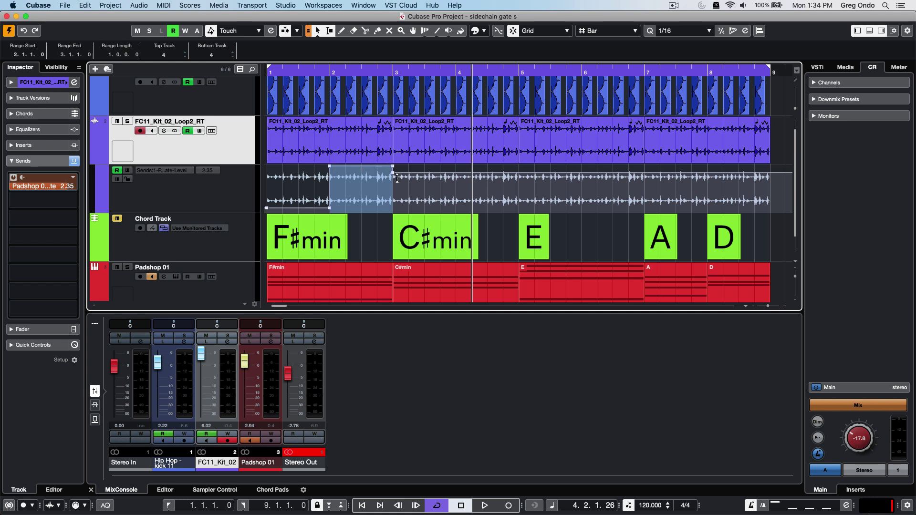
Step: Duplicate the bars 1–3 selection to repeat the low/high alternation through bar 9, then select Padshop 01
drag(269, 176, 367, 180)
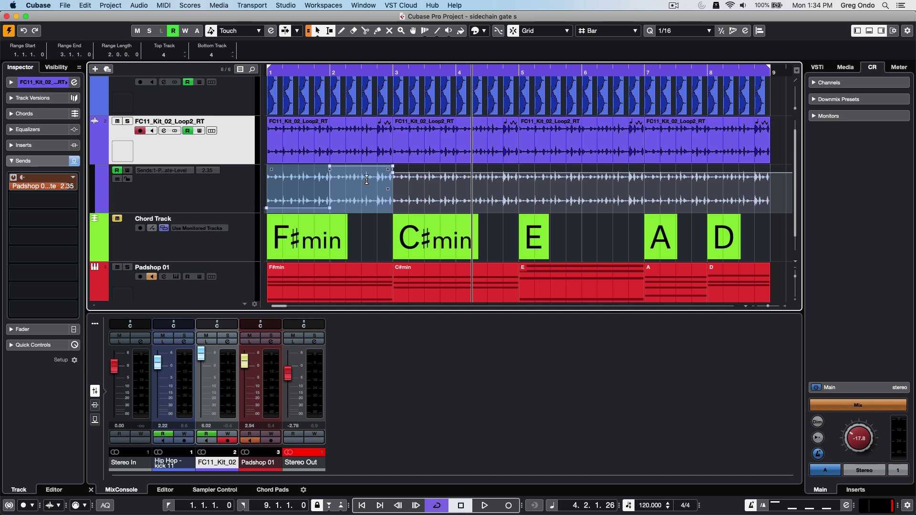
key(super+d)
key(super+d)
key(super+d)
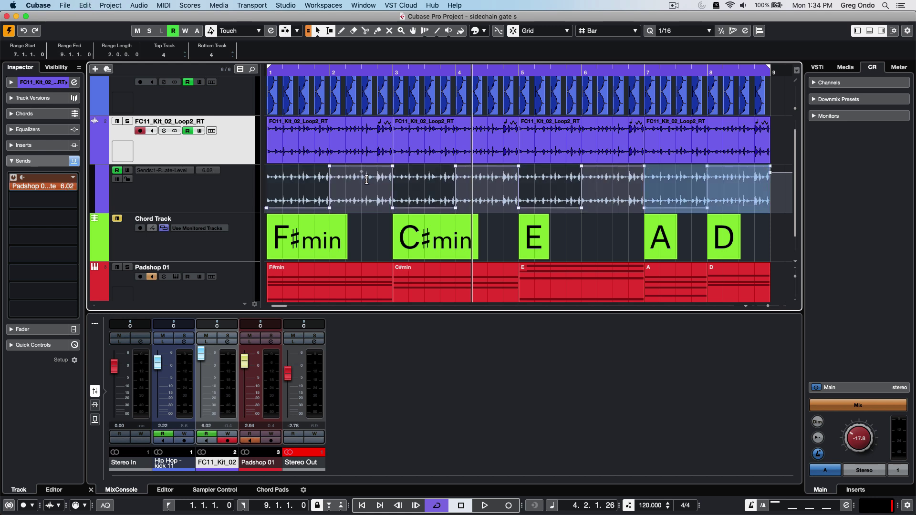
click(287, 70)
click(235, 286)
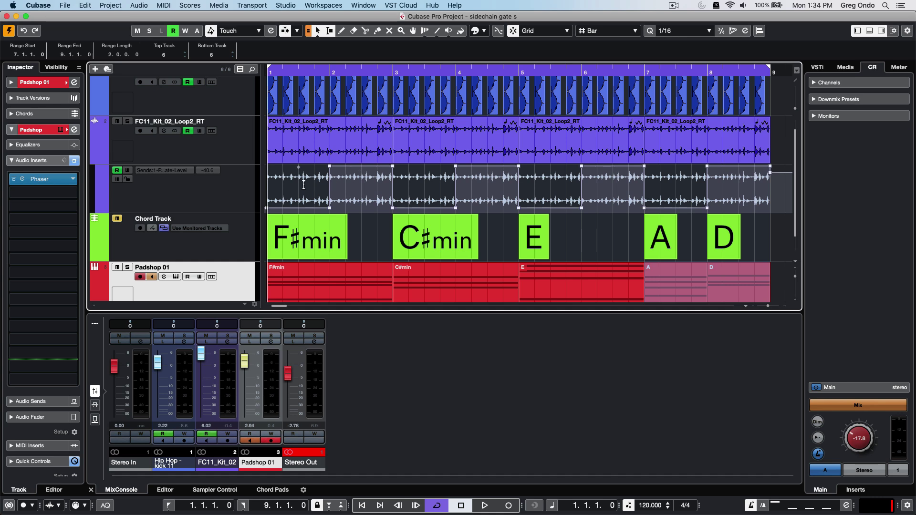
Step: Open Padshop 01's channel settings and play the project to hear the bar-alternating gated pad
click(75, 83)
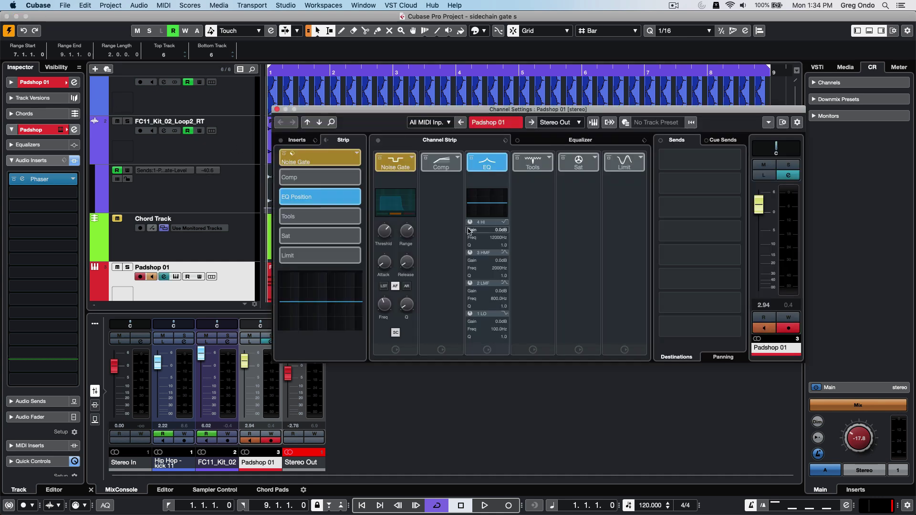
key(space)
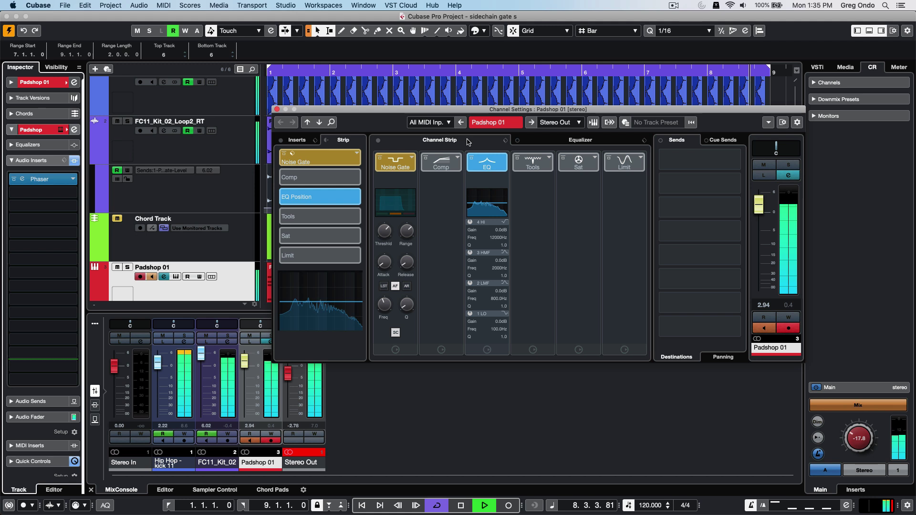
key(space)
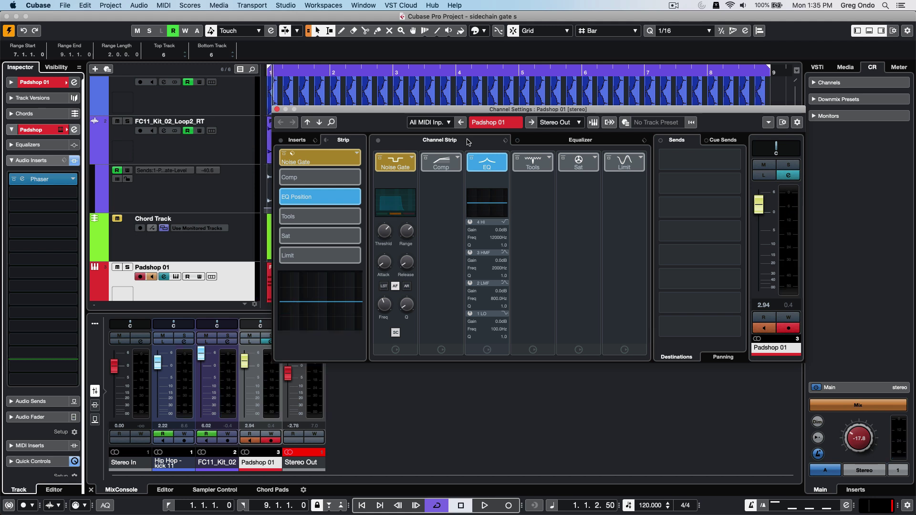